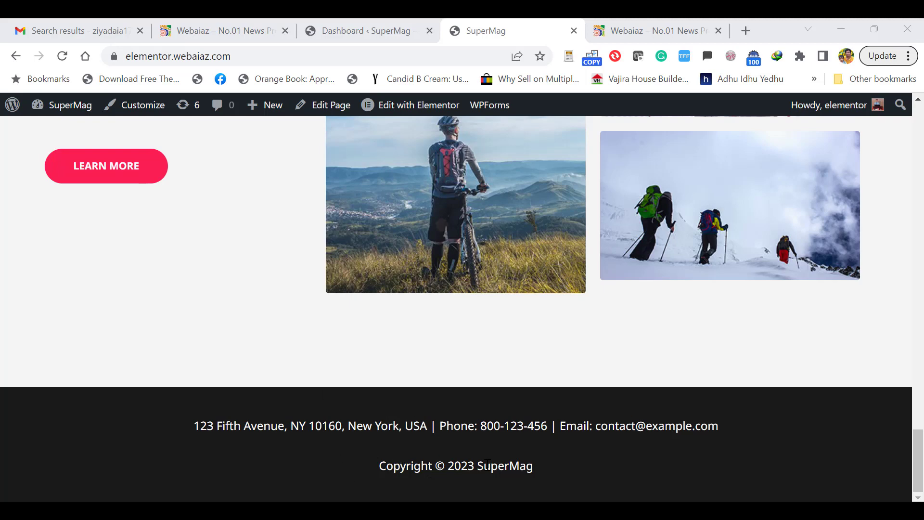
- Check both sites' footers, then reach the SuperMag customizer's Footer Builder from its dashboard
left_click(630, 31)
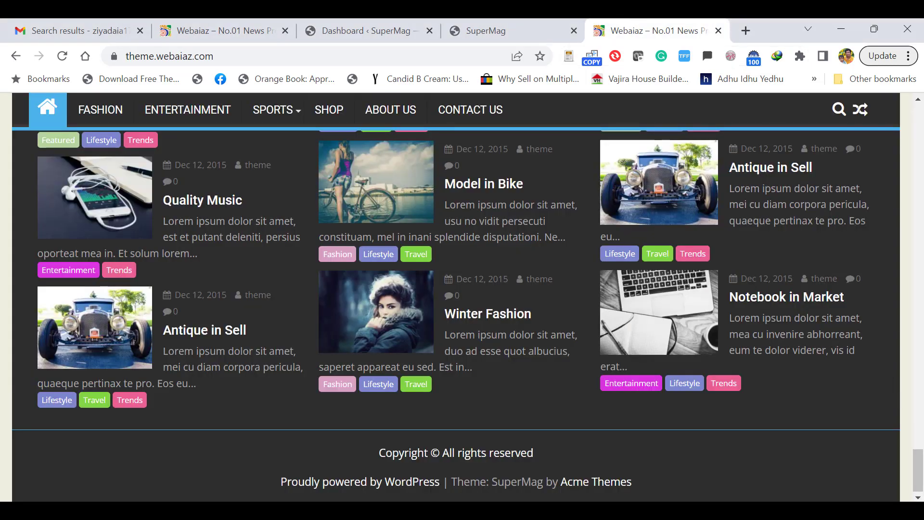
key("ctrl+shift+Tab")
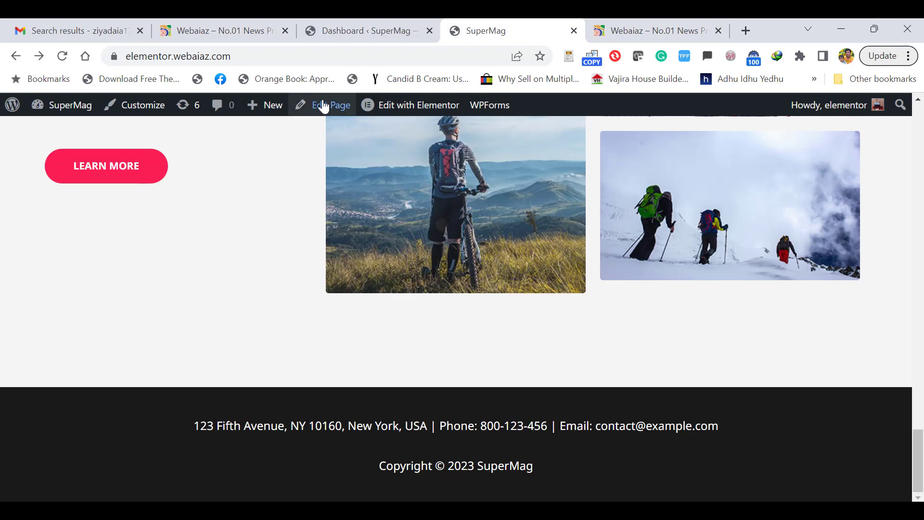
left_click(342, 32)
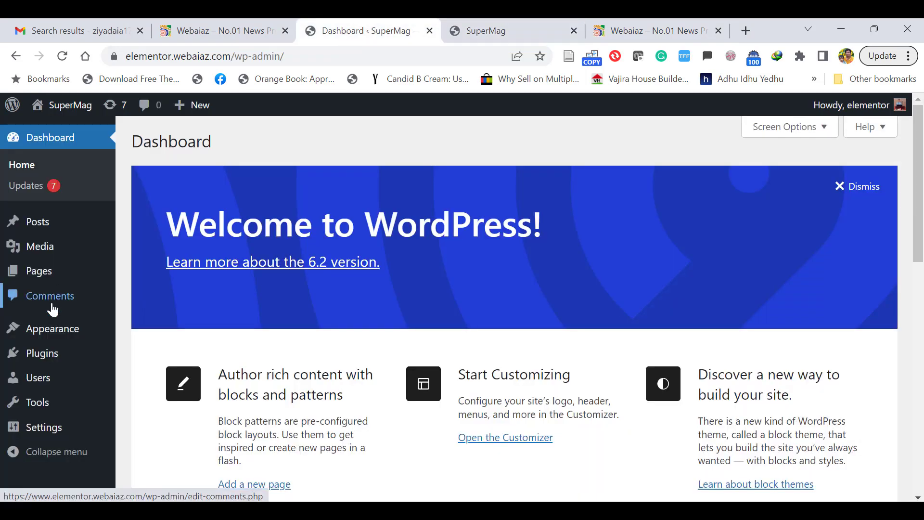
mouse_move(52, 328)
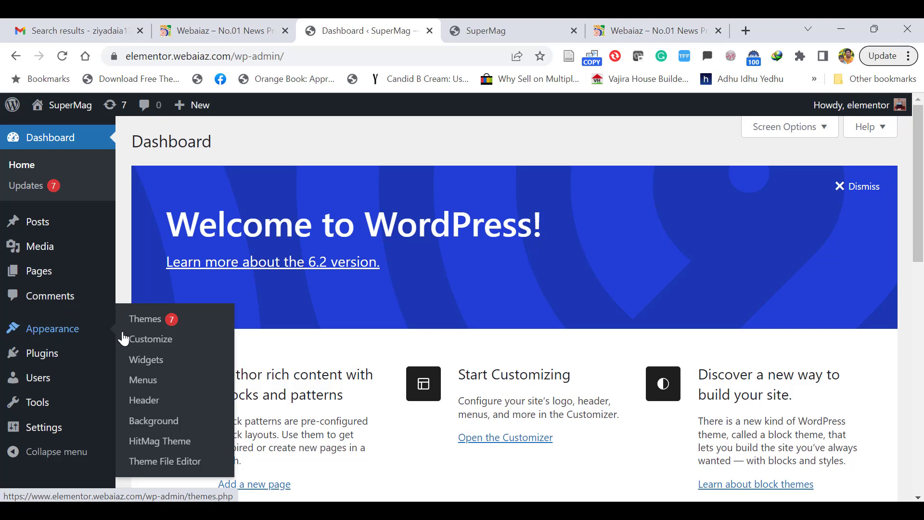
left_click(148, 343)
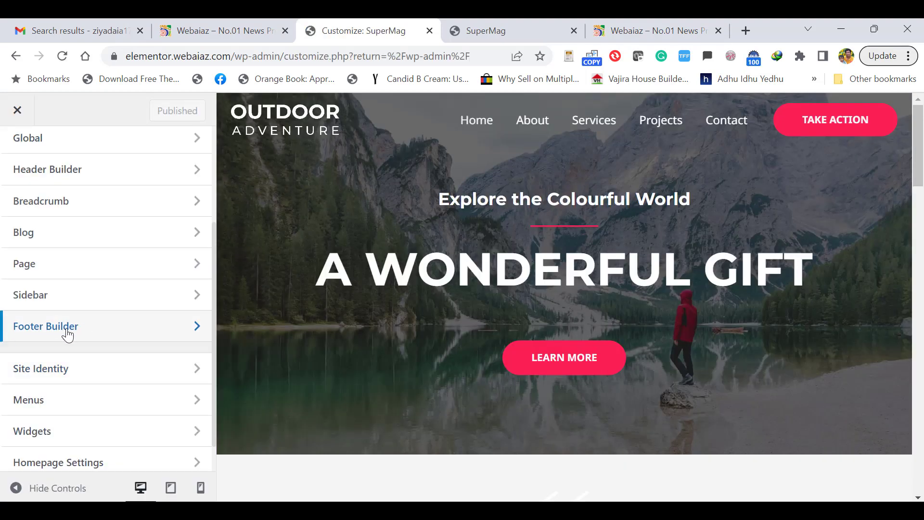
left_click(128, 328)
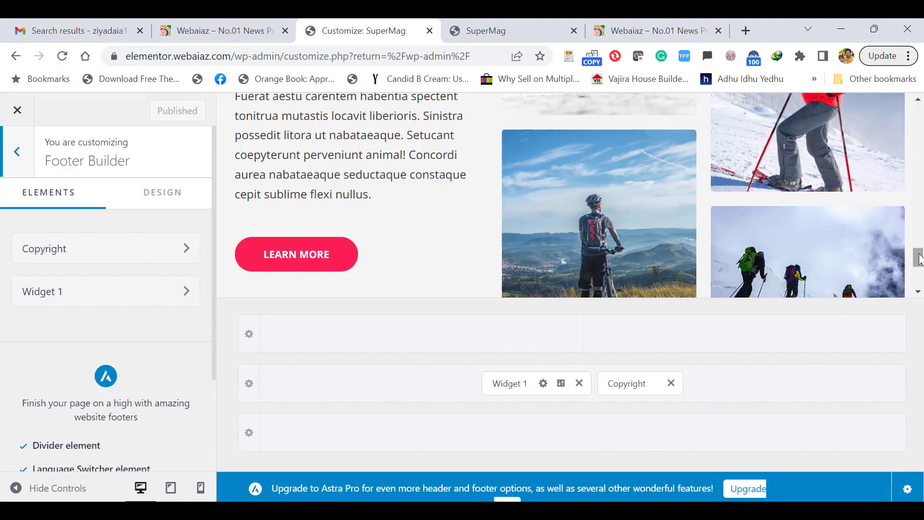
left_click_drag(917, 256, 917, 278)
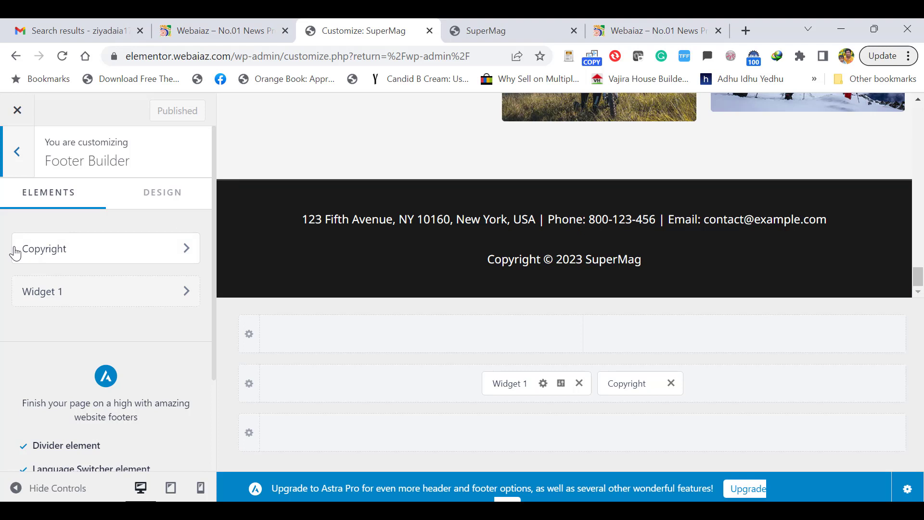
- Replace [site_title] in the copyright text with Webaiaz linked to the pasted URL
left_click(63, 248)
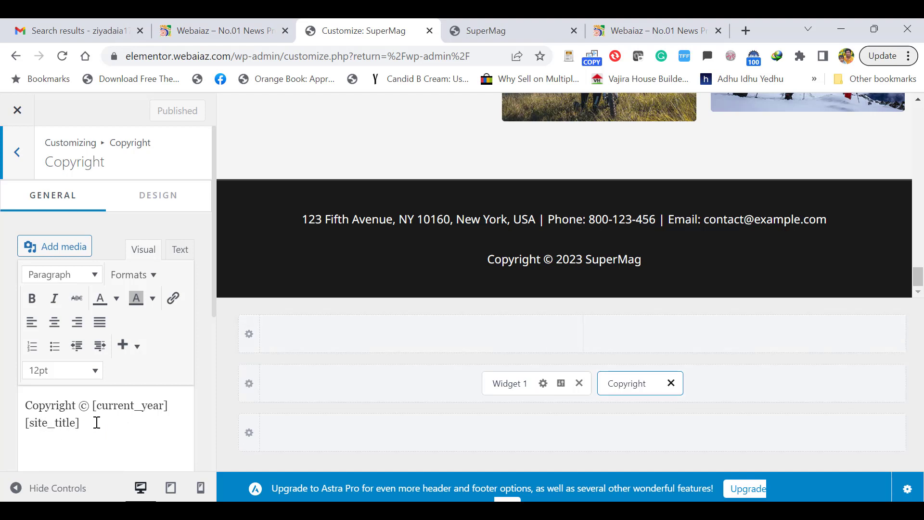
left_click_drag(81, 423, 3, 428)
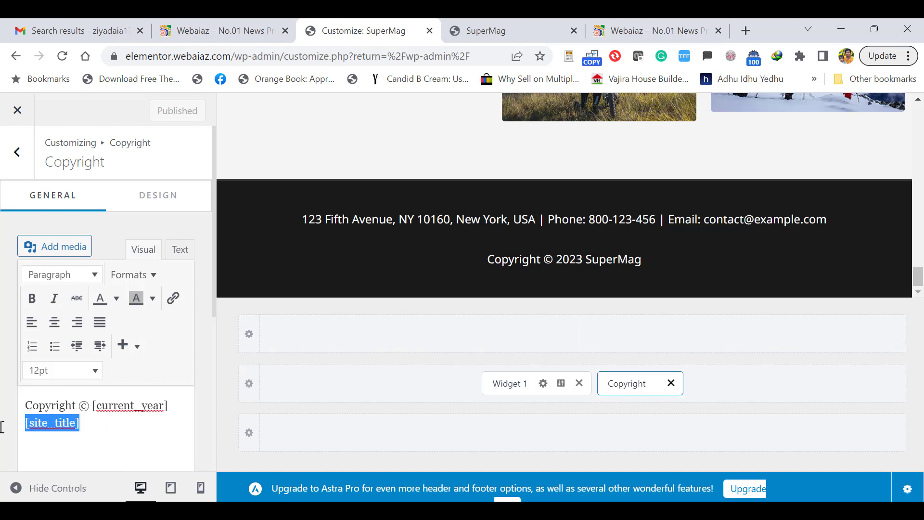
type("Webaiaz")
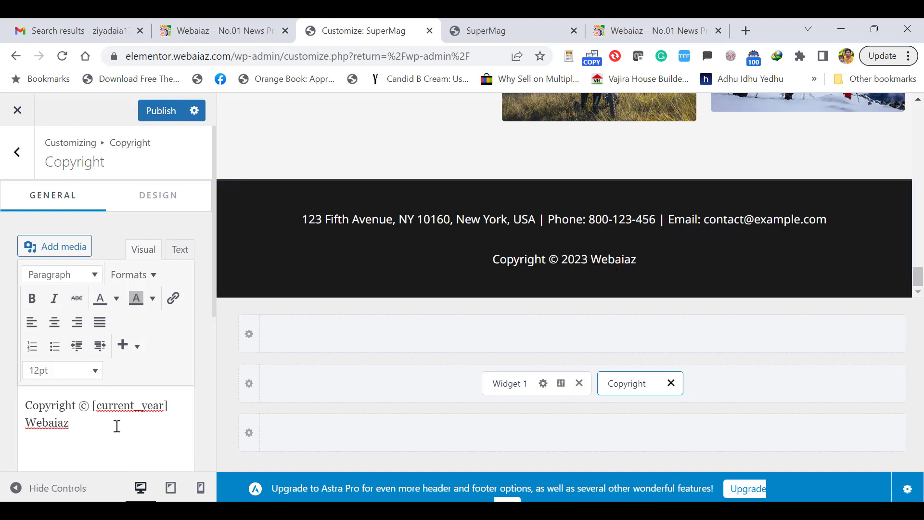
left_click_drag(70, 423, 25, 423)
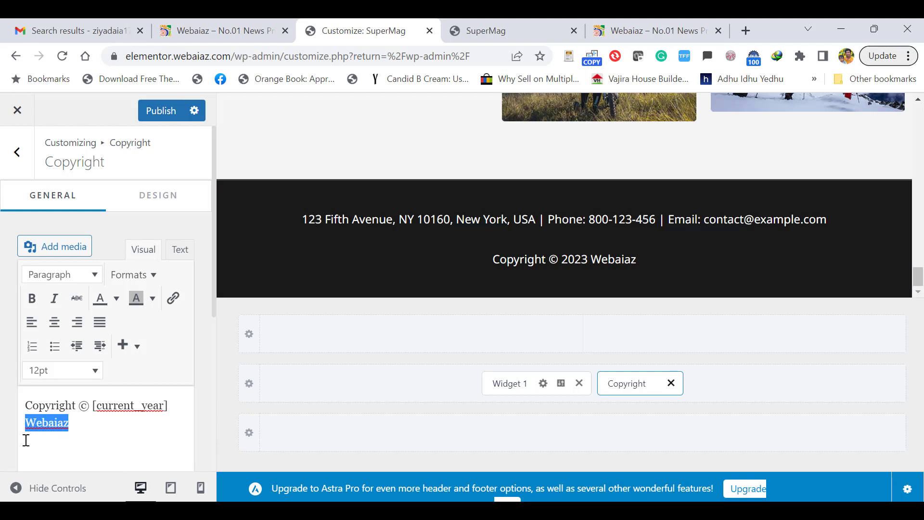
left_click(173, 298)
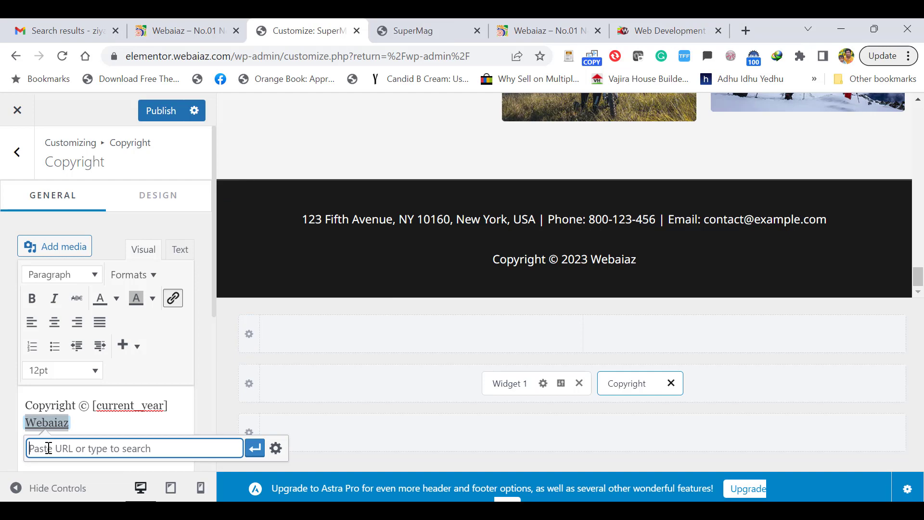
type("https://www.webaiaz.com/")
key("Return")
- Publish the footer copyright change and return to the live SuperMag site
left_click(160, 111)
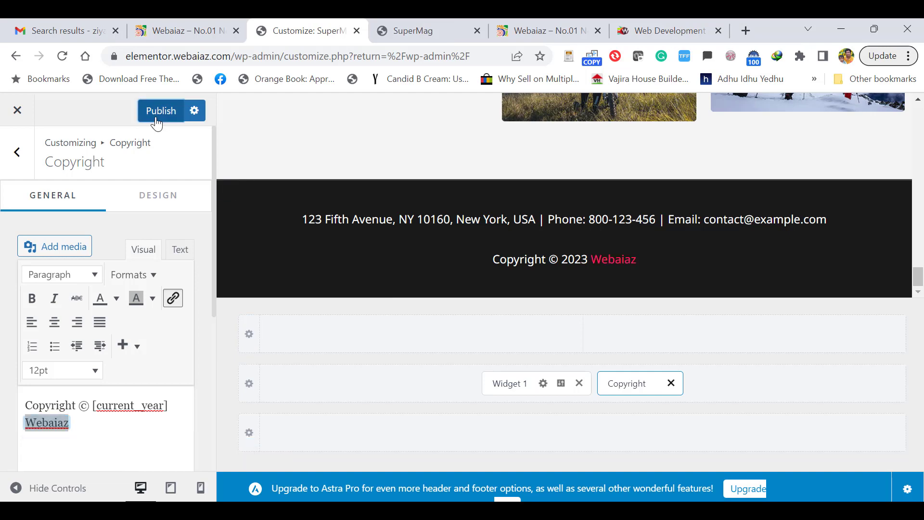
left_click(404, 30)
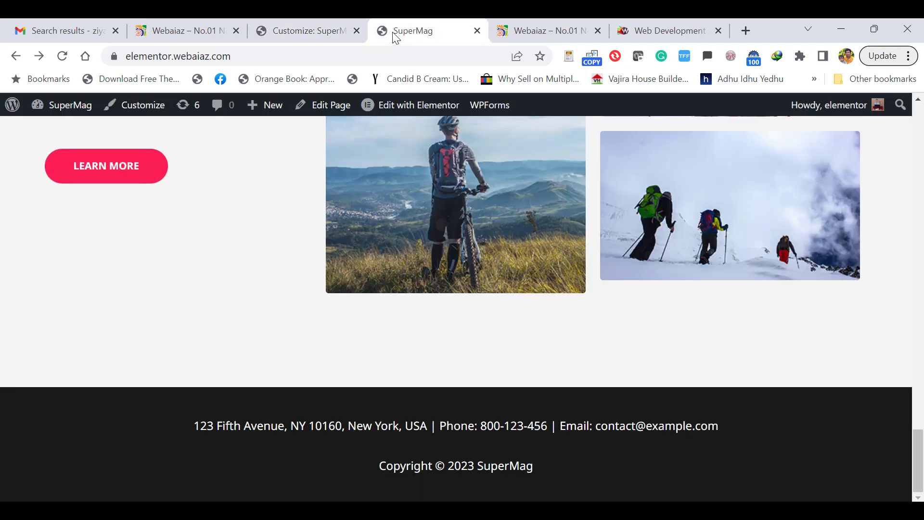
- Reload the live site to show 'Copyright © 2023 Webaiaz' and follow the Webaiaz link
left_click(62, 56)
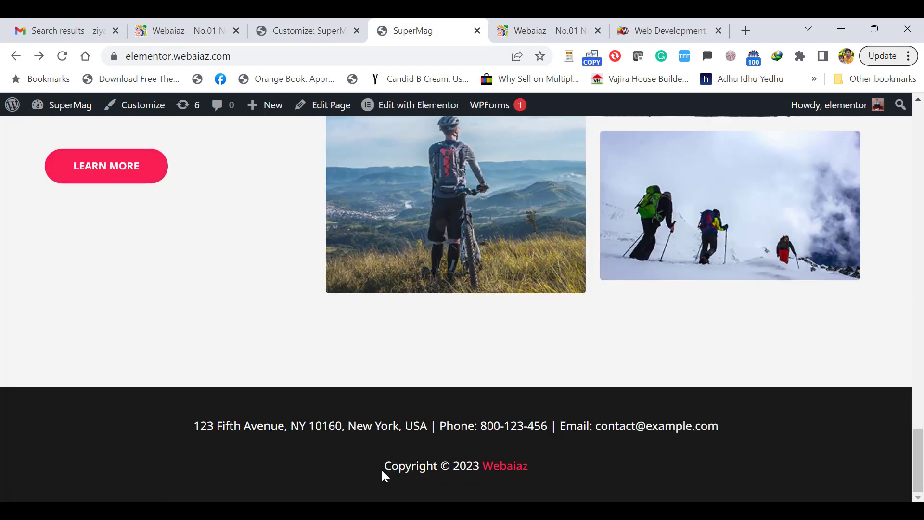
left_click(503, 466)
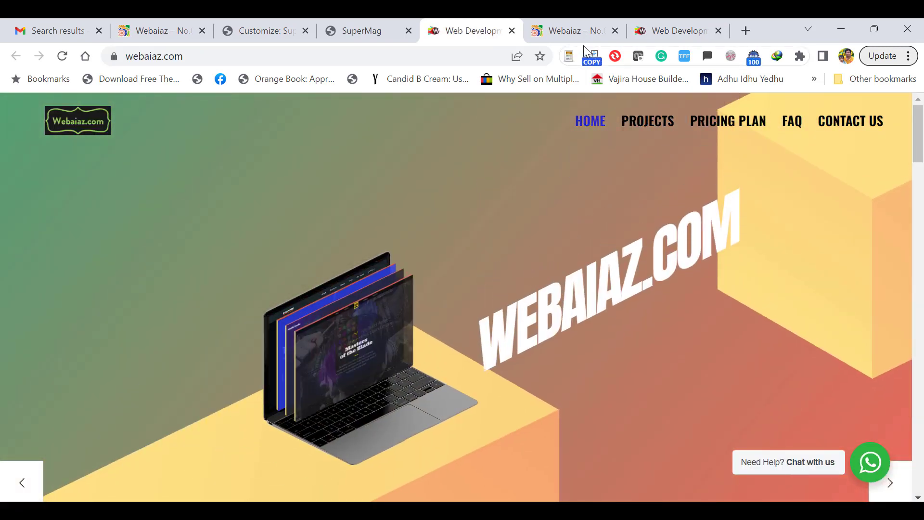
- Switch to the theme.webaiaz.com homepage to check its footer credits
left_click(575, 31)
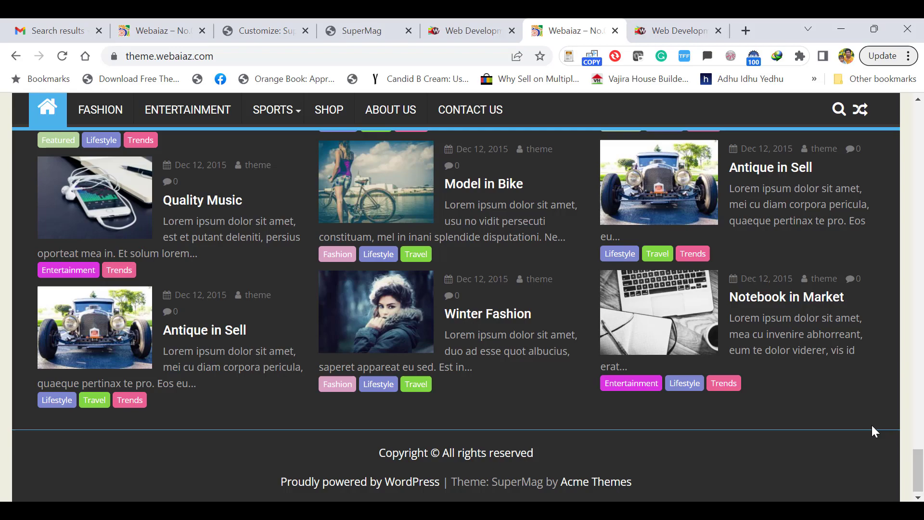
left_click_drag(917, 469, 919, 101)
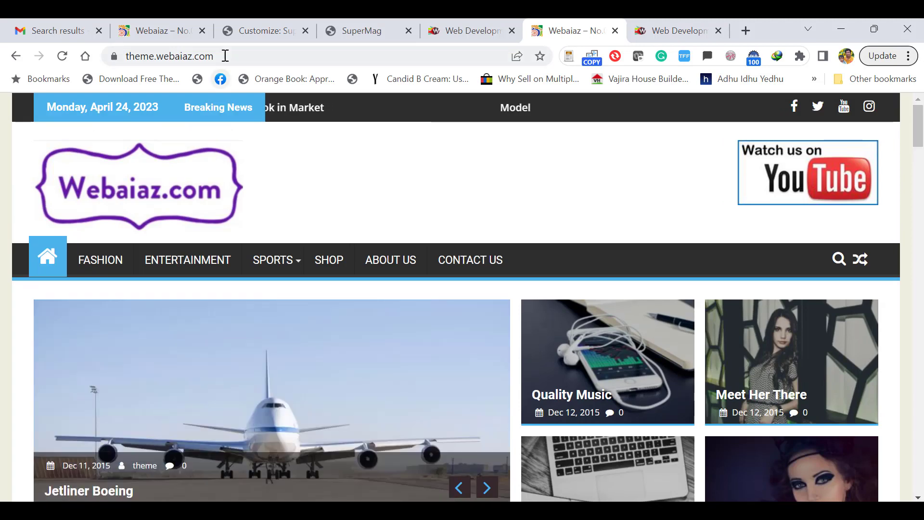
- Reach the second site's Footer Option copyright text in its customizer
left_click(225, 56)
left_click(671, 31)
mouse_move(52, 332)
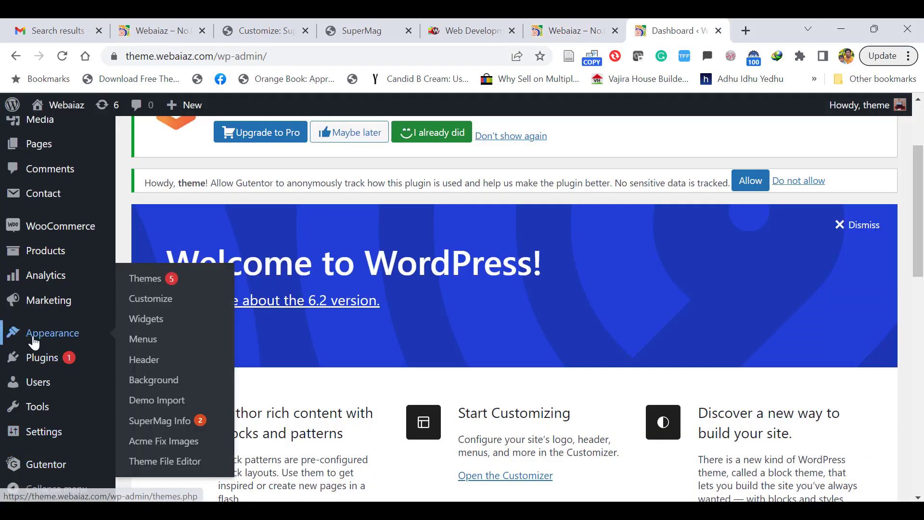
left_click(150, 299)
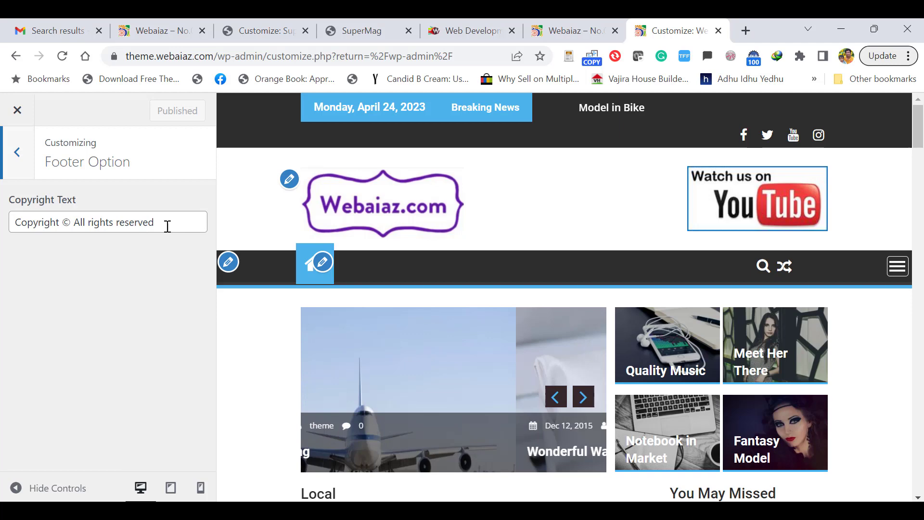
double_click(141, 222)
- Review the live footer's 'Proudly powered by WordPress' Acme Themes credit line
left_click(571, 30)
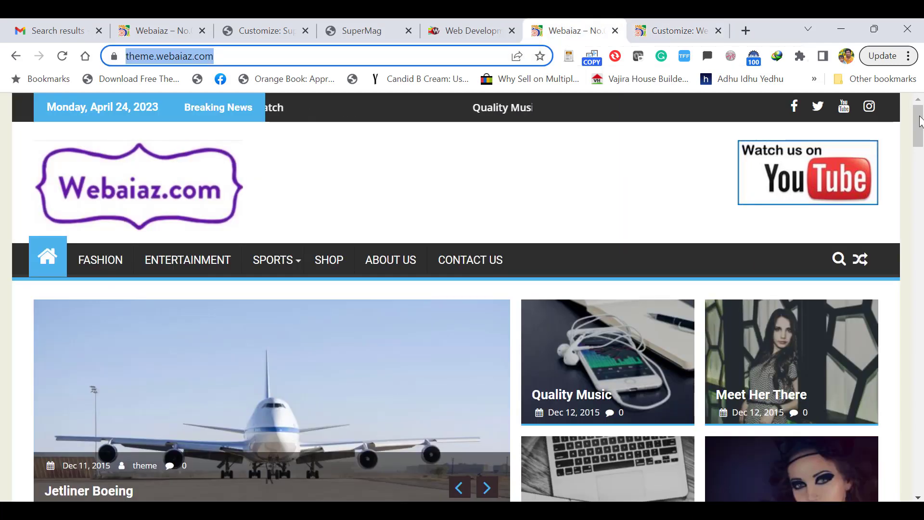
scroll(418, 361, "down", 15)
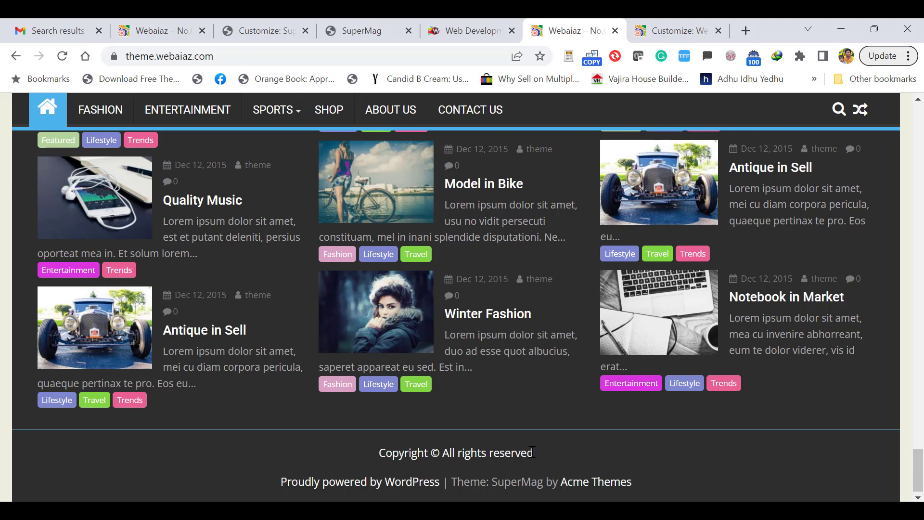
left_click_drag(491, 481, 281, 482)
left_click(247, 467)
- Trim the copyright text's ending in the customizer and undo to restore it
left_click(664, 31)
left_click(168, 221)
key("BackSpace")
key("BackSpace")
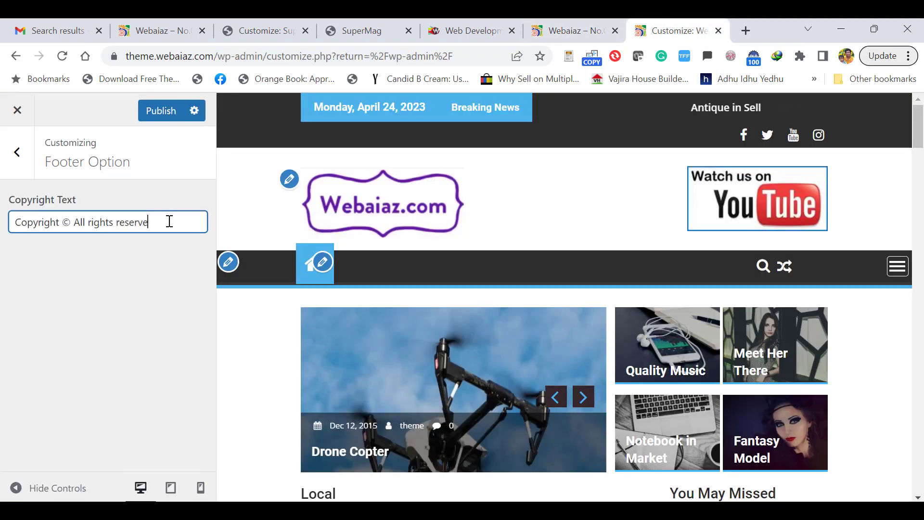
key("BackSpace")
key("BackSpace")
key("BackSpace")
key("BackSpace")
key("BackSpace")
key("BackSpace")
key("ctrl+z")
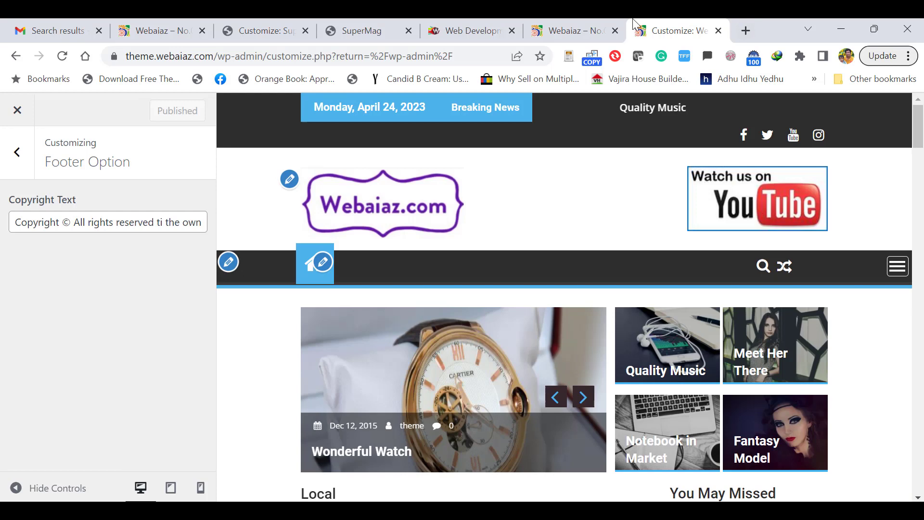
- Reload the live site and inspect the footer's remaining 'Proudly powered by WordPress' credit
left_click(574, 31)
key("F5")
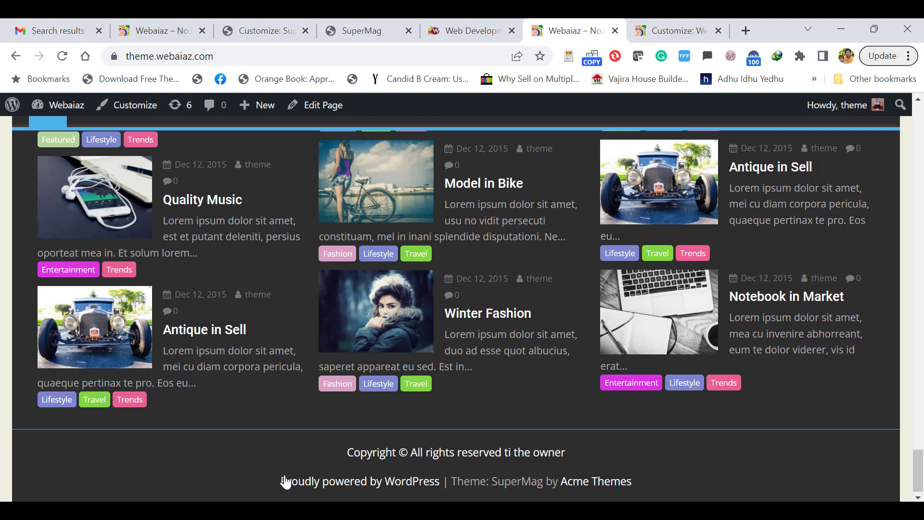
left_click_drag(281, 481, 633, 480)
left_click(718, 471)
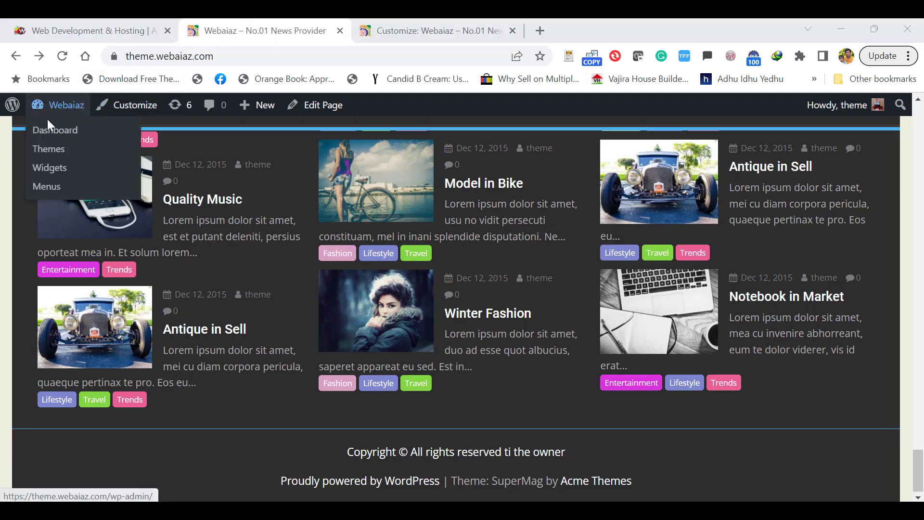
- Search for, install and activate Visual Footer Credit Remover, then reach its page under Tools
mouse_move(66, 105)
left_click(55, 130)
left_click(148, 374)
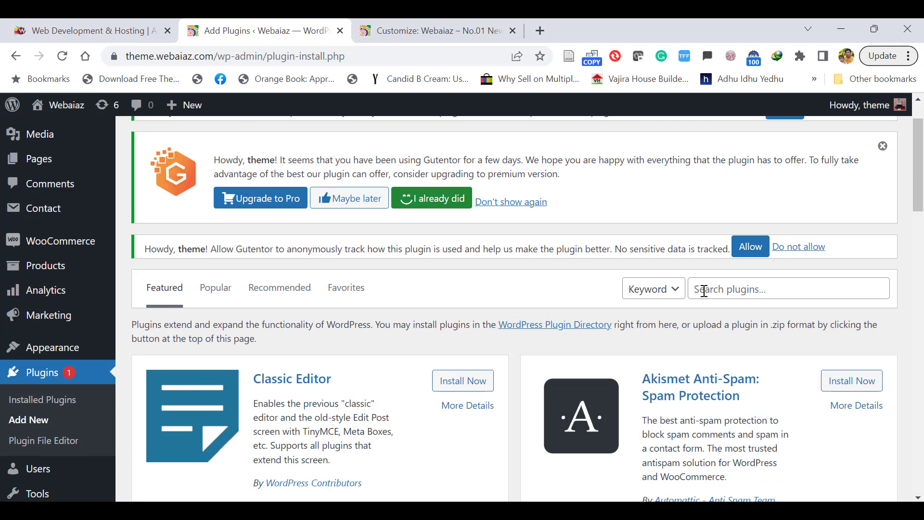
left_click(704, 291)
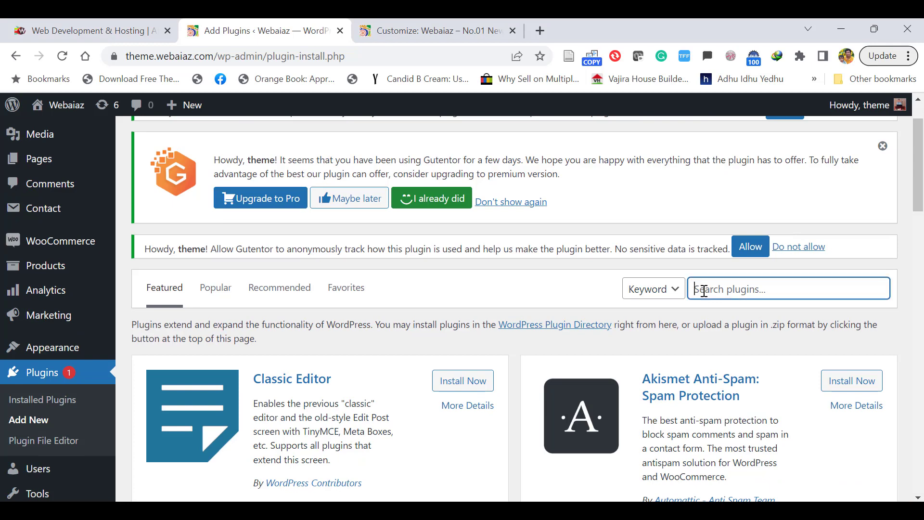
type("visual footer credit remover")
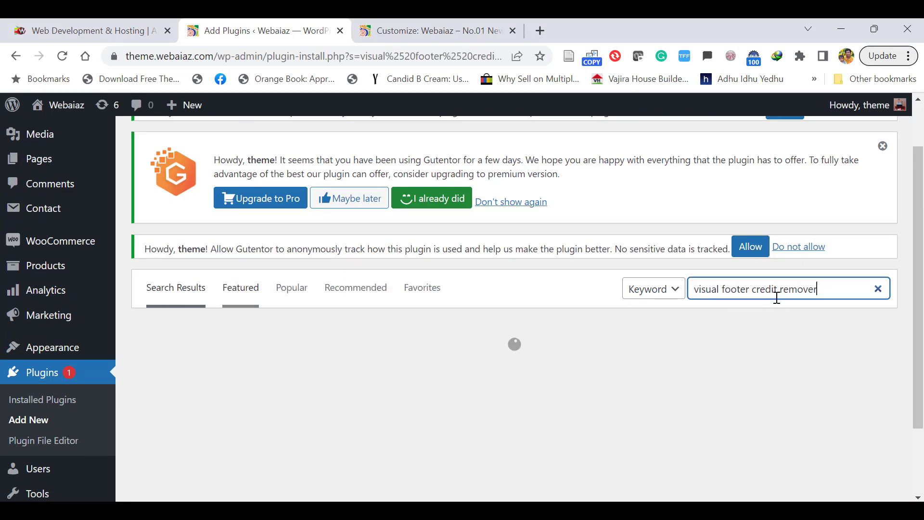
scroll(462, 324, "down", 1)
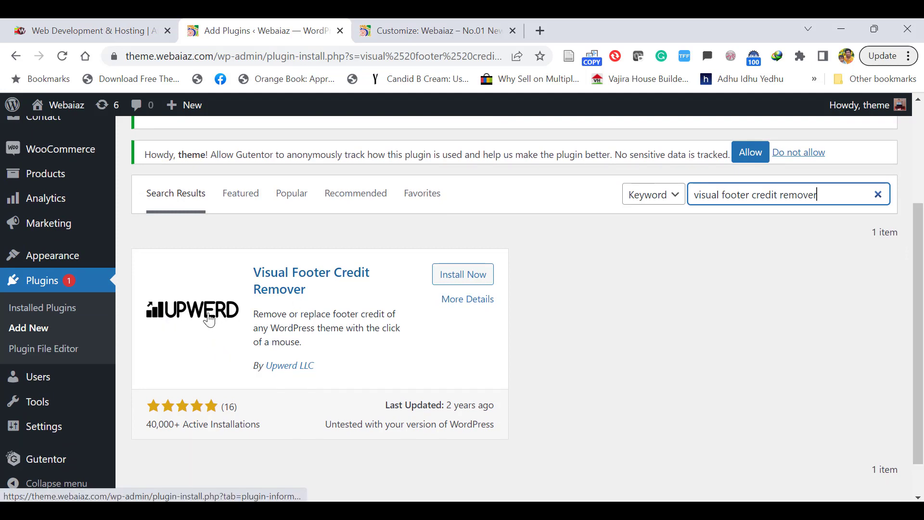
left_click(462, 274)
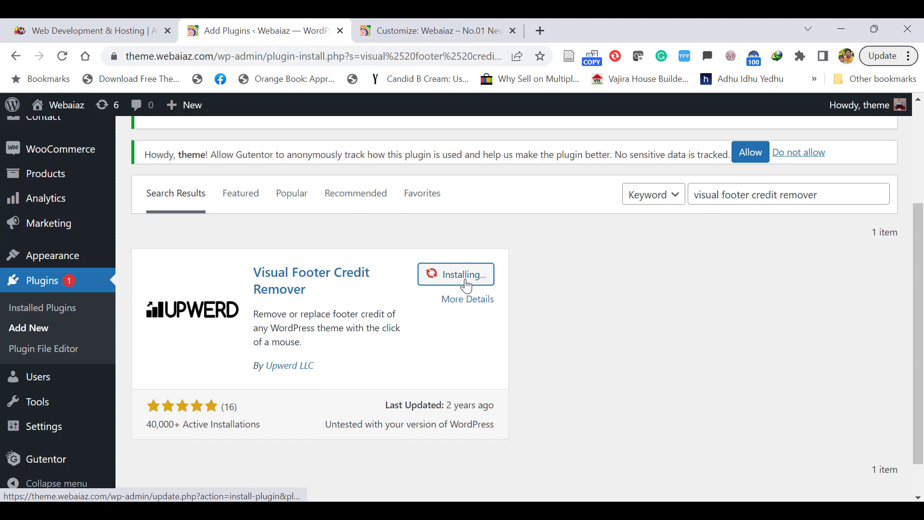
left_click(469, 274)
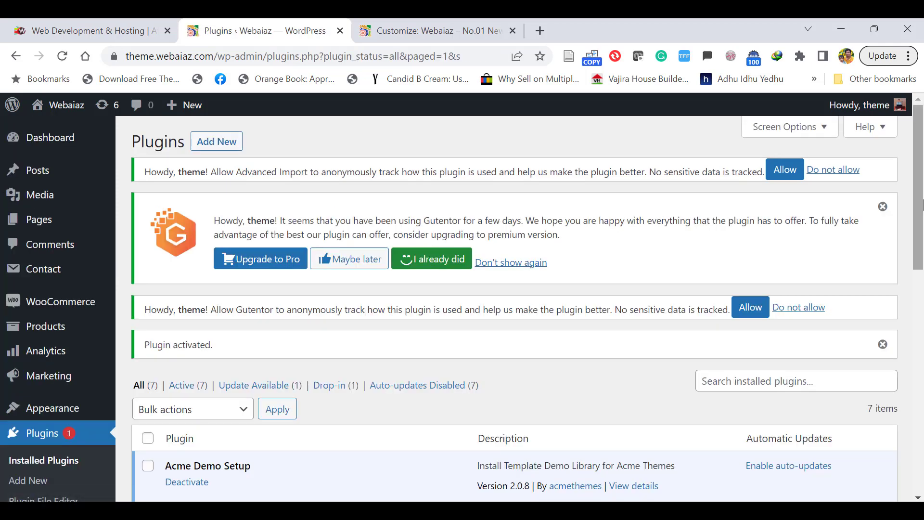
scroll(533, 288, "down", 5)
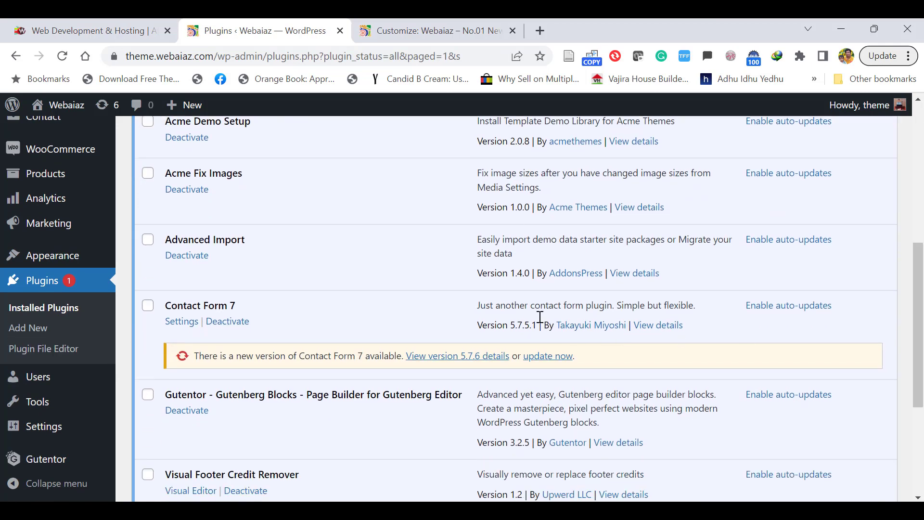
mouse_move(38, 402)
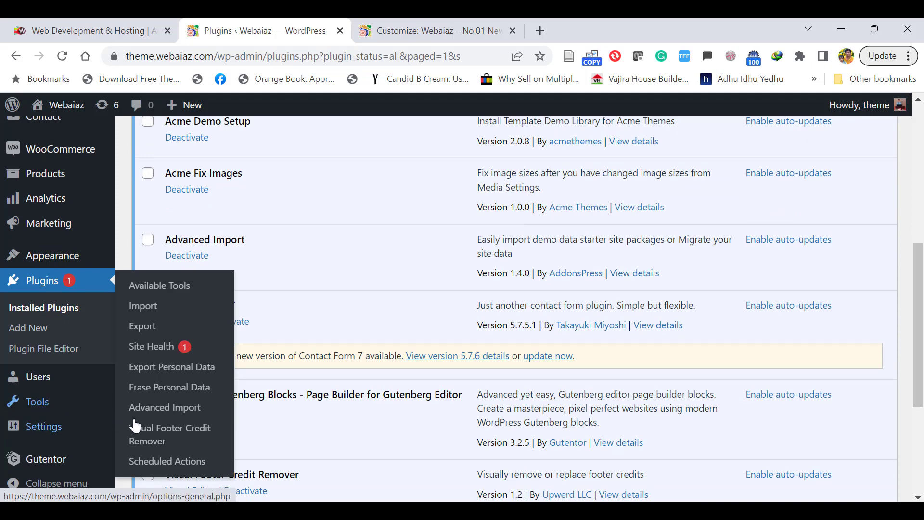
left_click(174, 434)
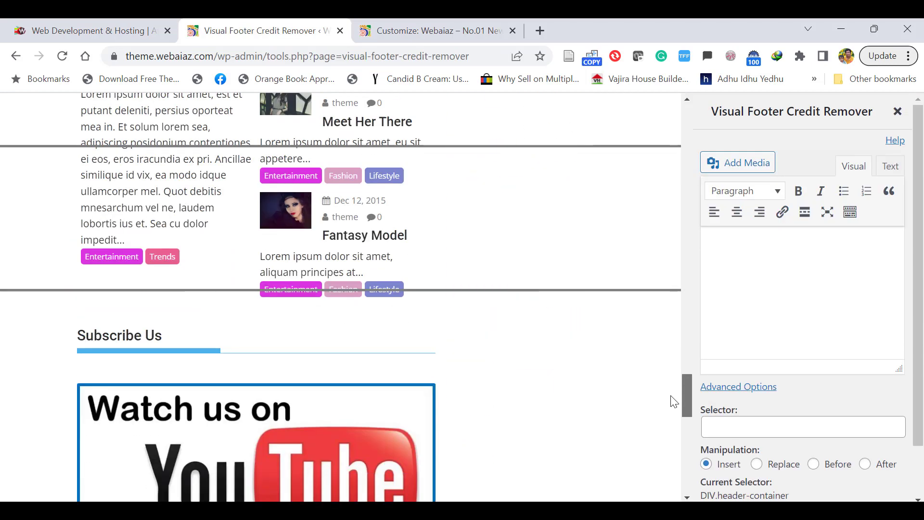
left_click_drag(686, 396, 686, 478)
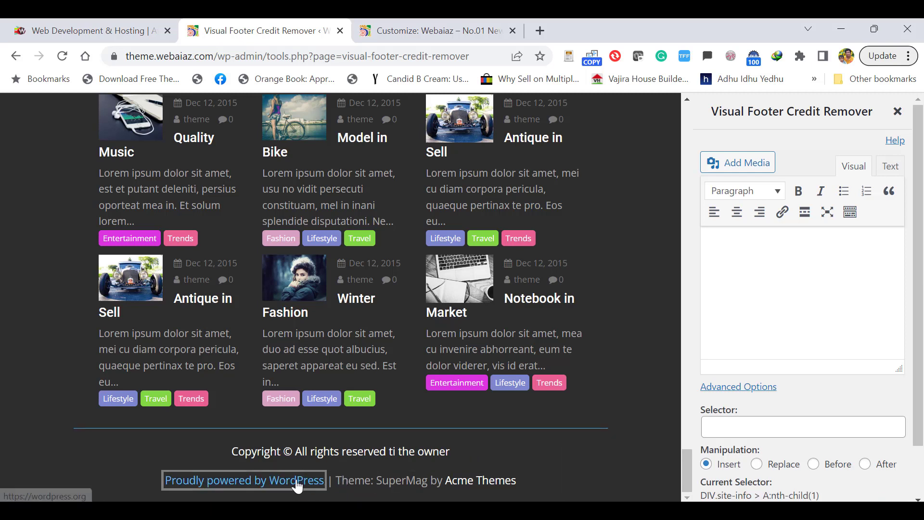
- Select the theme credit line and paste 'Developed & Maintained by Wesaiaz' as its replacement
left_click(360, 487)
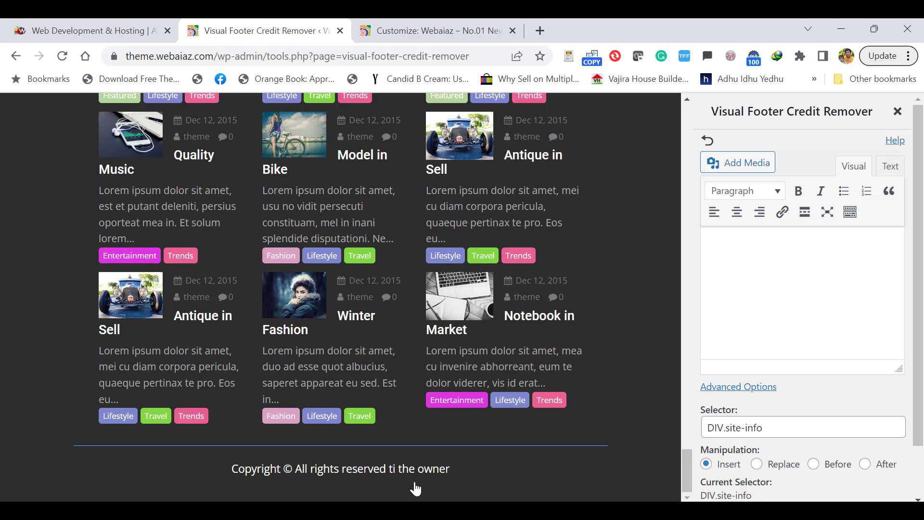
left_click(726, 259)
type("Developed & Maintained by")
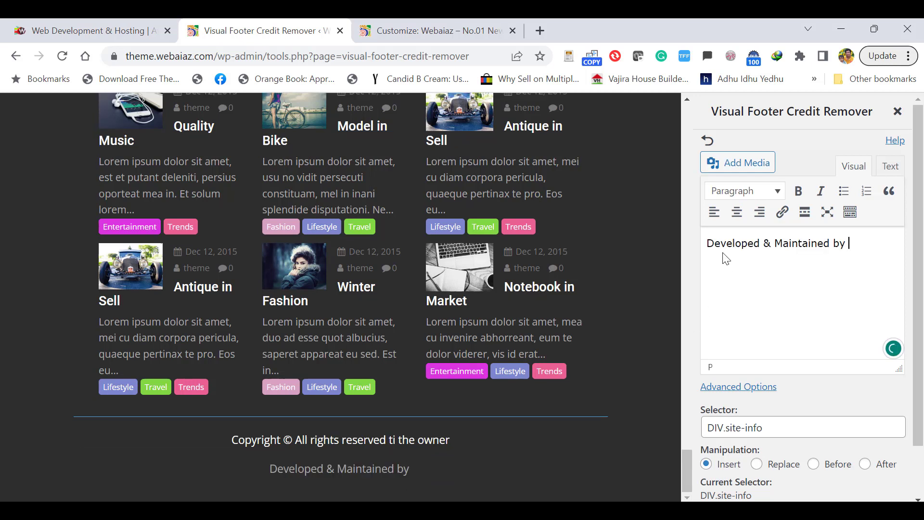
type("Wesaiaz")
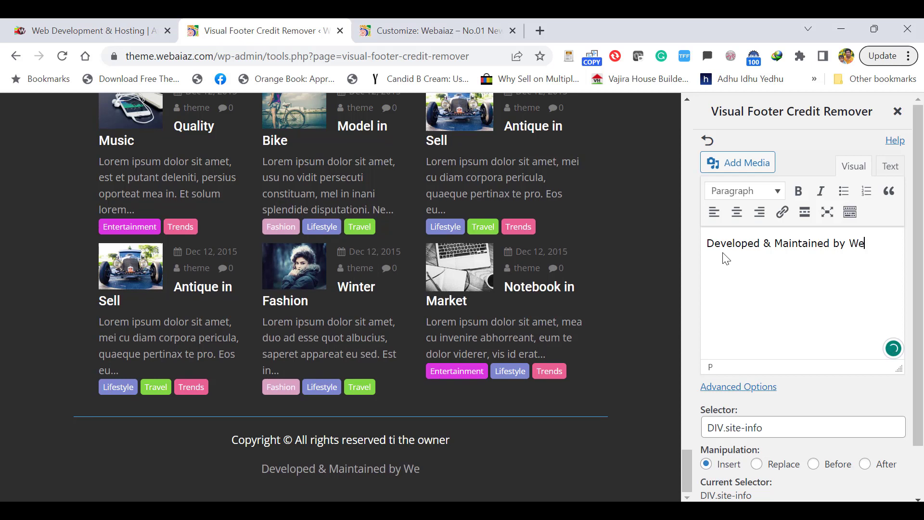
double_click(852, 243)
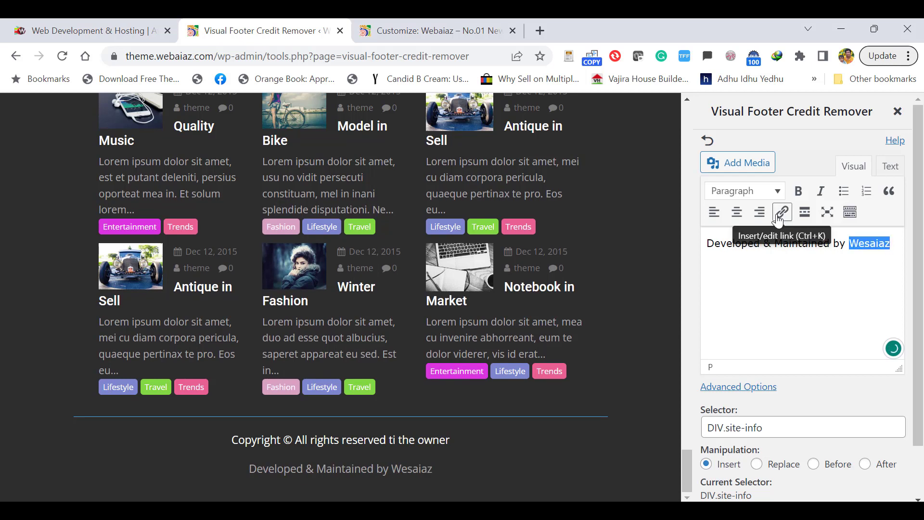
- Link Wesaiaz to the webaiaz site opening in a new tab and confirm the credit
left_click(782, 212)
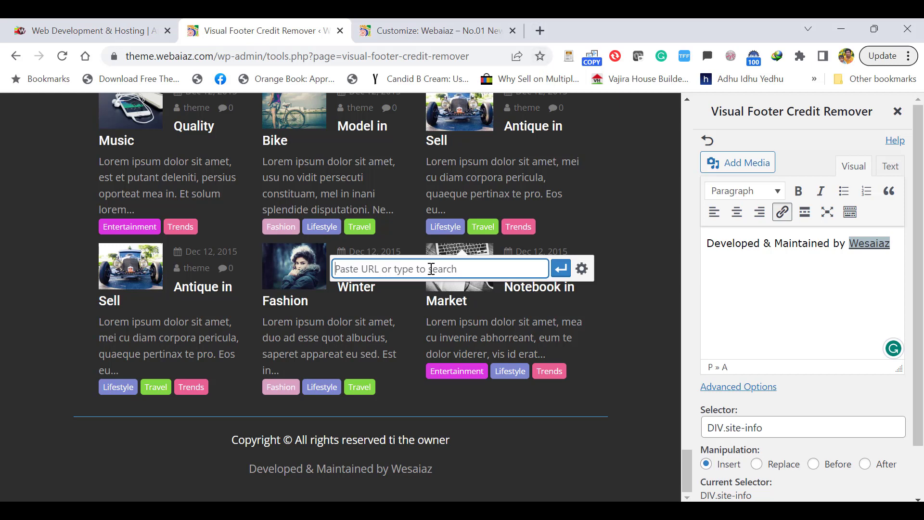
type("https://www.webaiaz.com/")
left_click(581, 268)
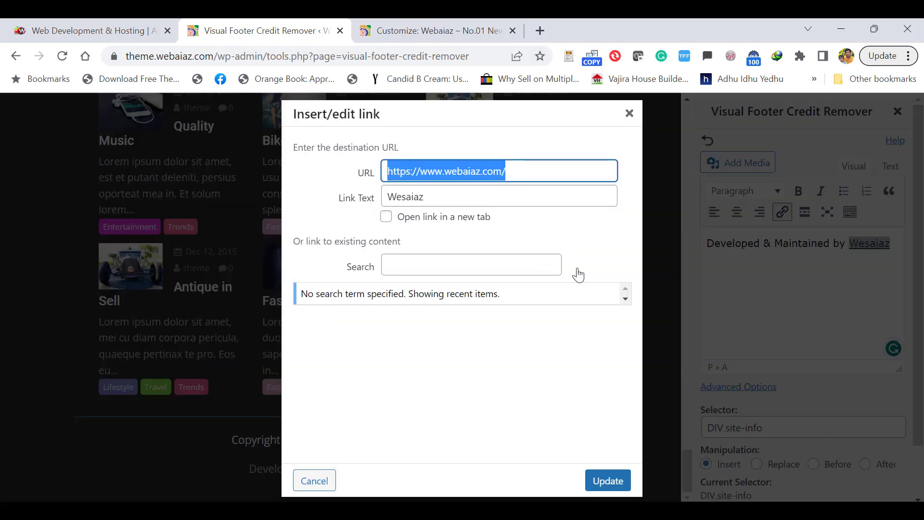
left_click(383, 217)
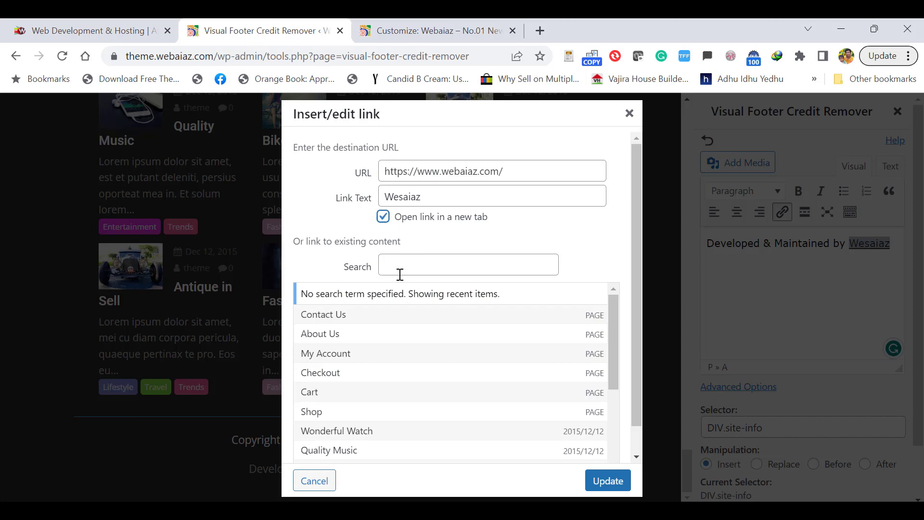
left_click(607, 481)
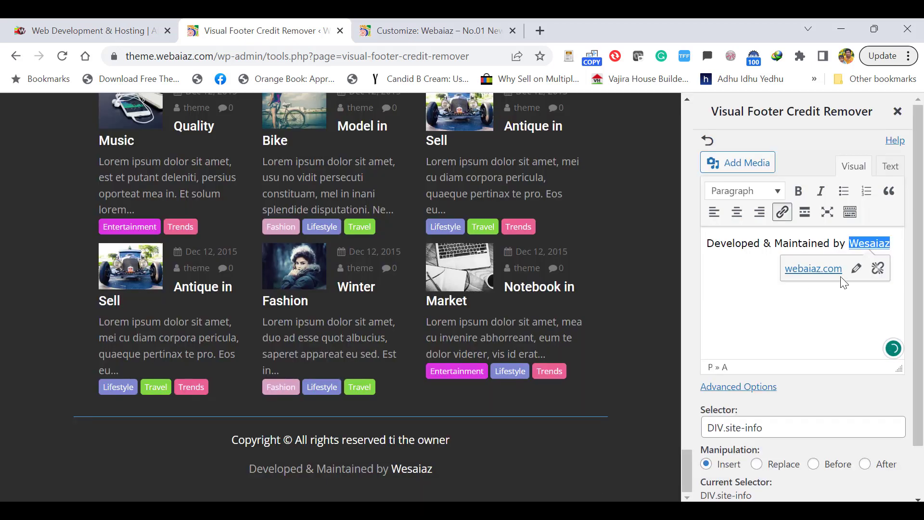
- Switch to the customizer tab and start a fresh browser tab for viewing the live site
left_click(432, 31)
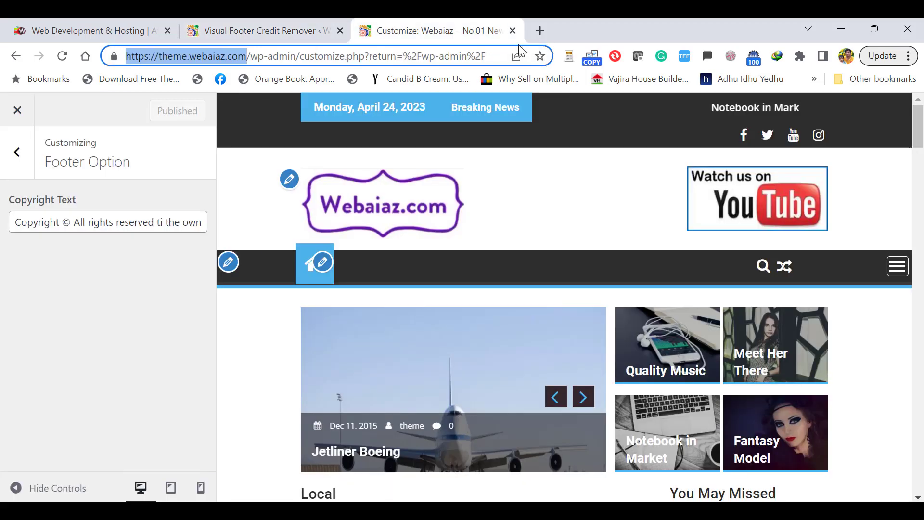
left_click(539, 31)
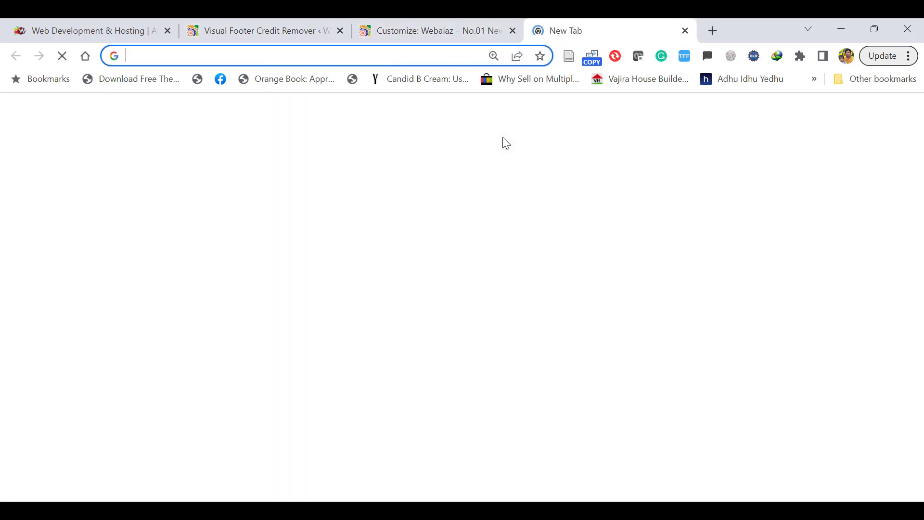